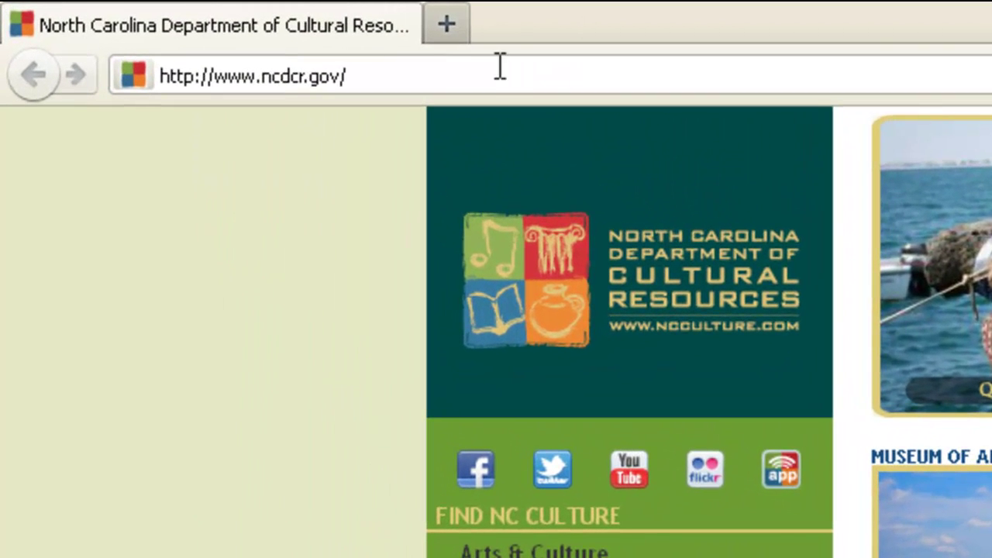
Go to statefair.ncdcr.gov in place of the Cultural Resources page
left_click(487, 75)
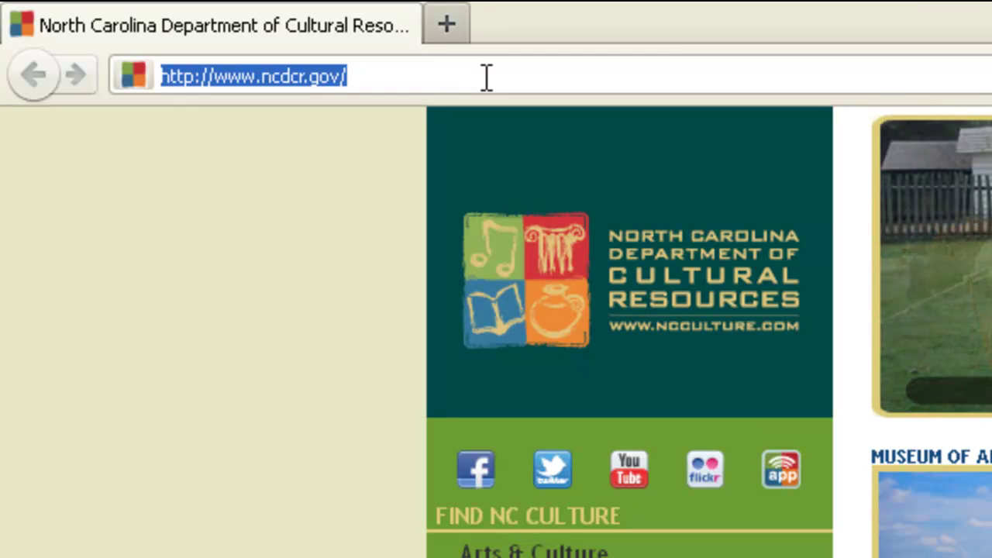
type("statef")
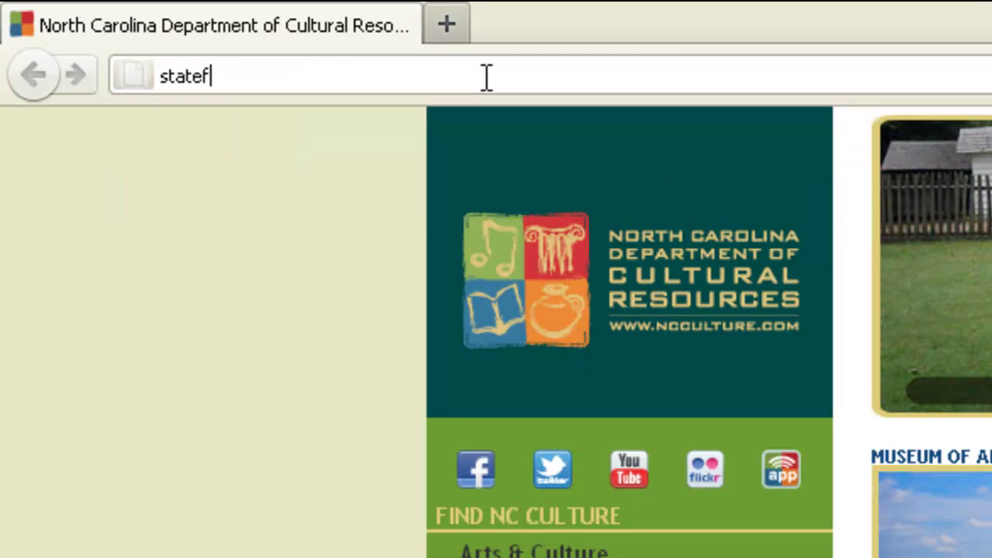
type("air.ncdcr.gov")
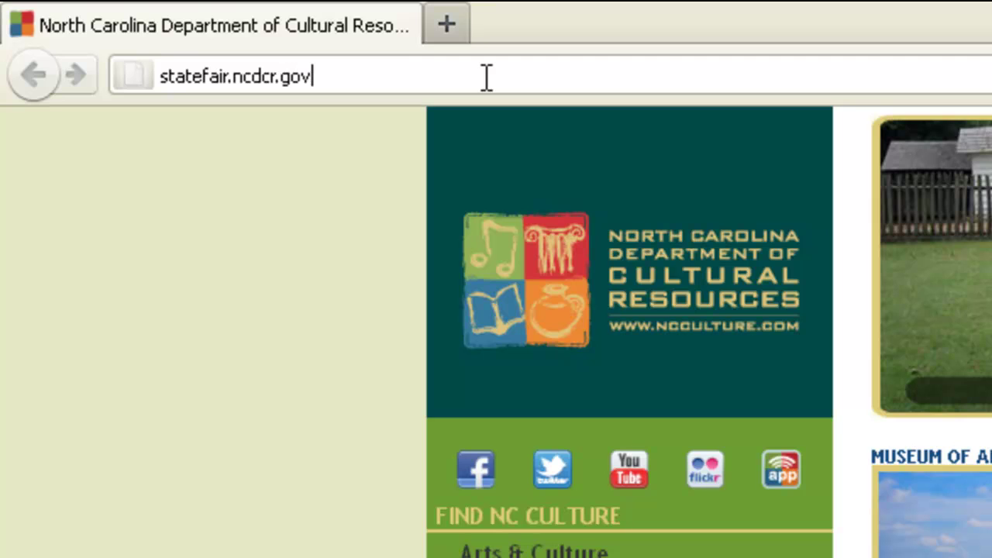
key("Return")
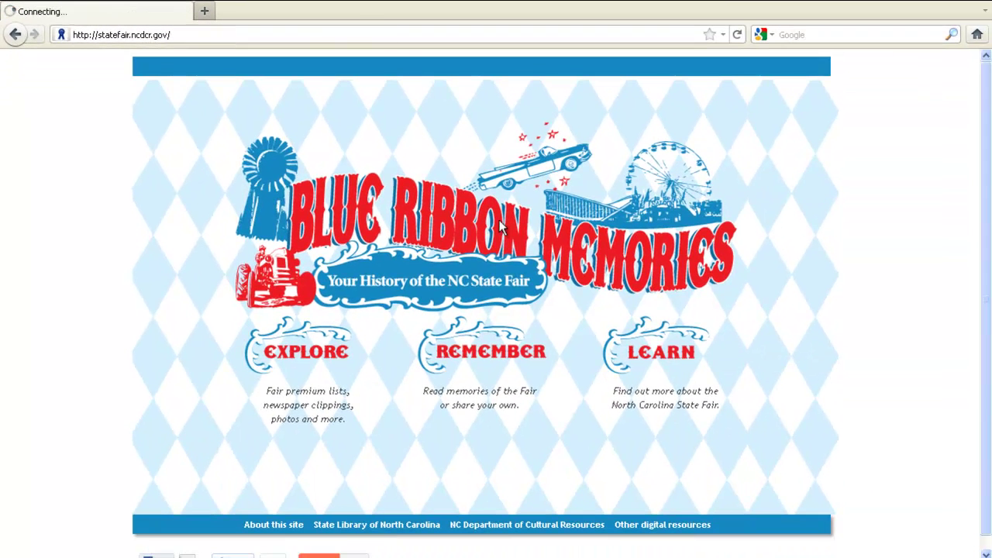
Go to REMEMBER and choose Add Your Memory to reach the Contribute page
left_click(486, 354)
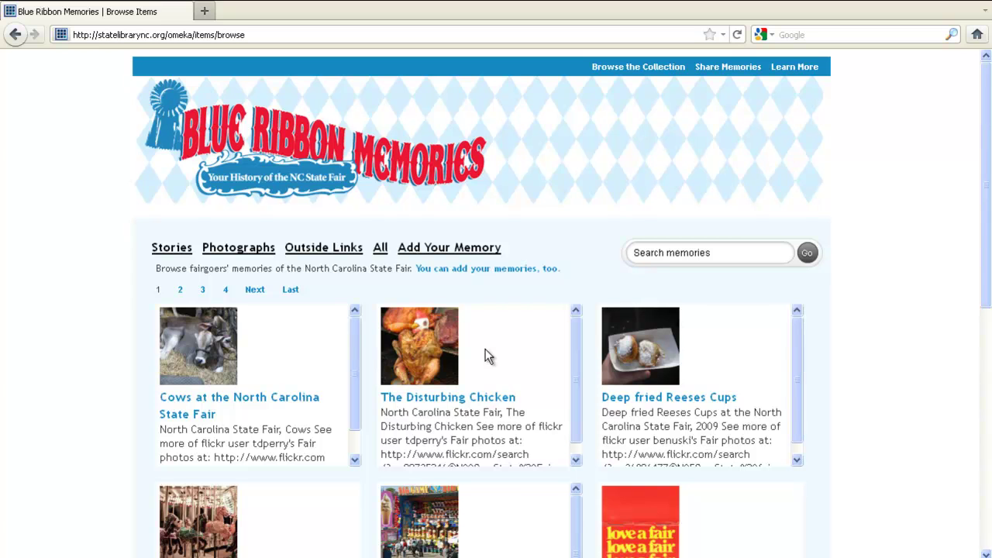
left_click(490, 248)
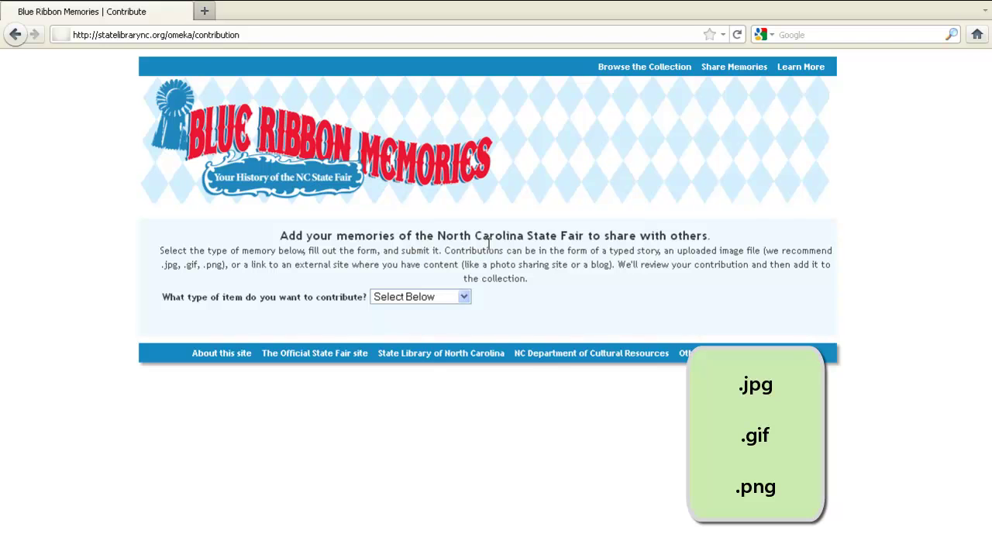
Set the contribution type to Photo and bring up the upload file chooser
left_click(447, 297)
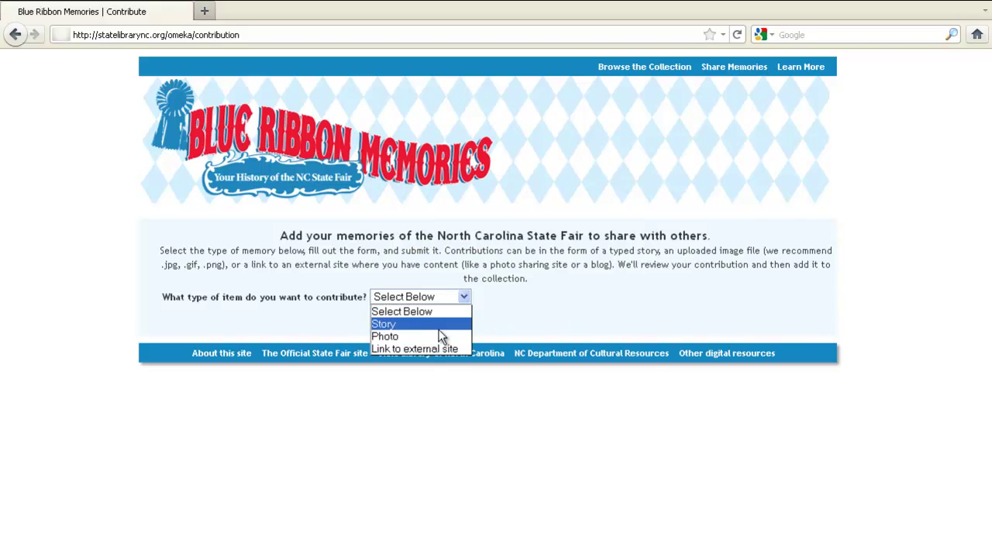
left_click(436, 337)
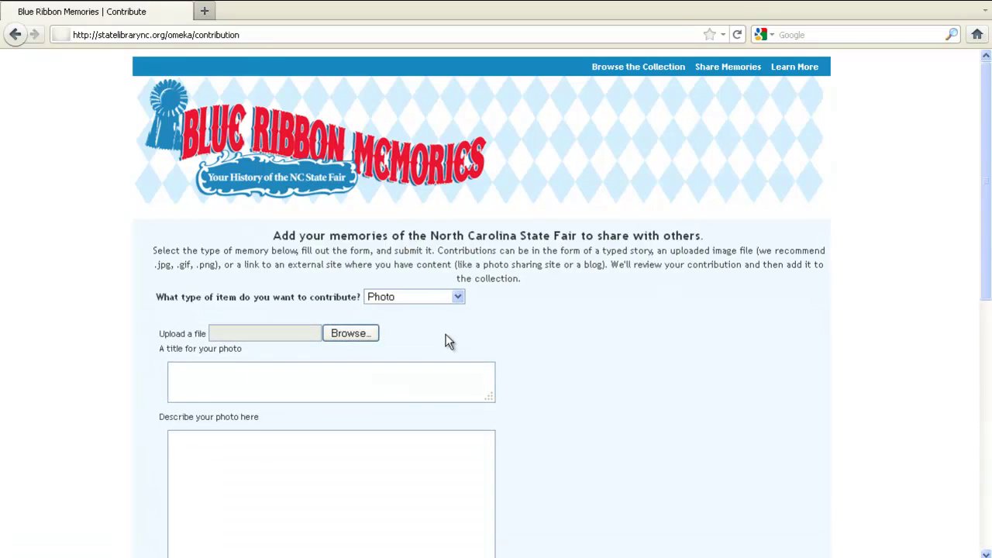
left_click(286, 332)
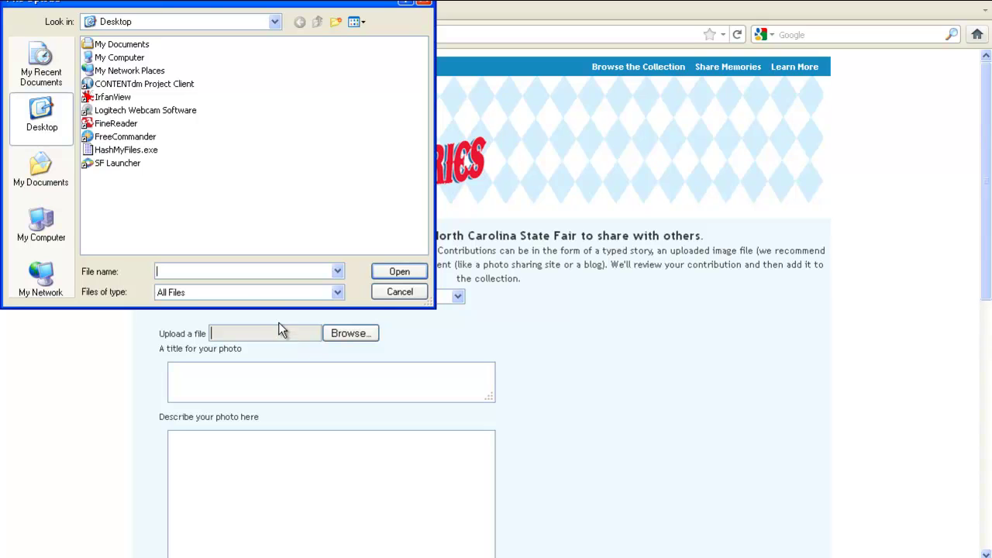
Pick ferriswheel.jpg from My Documents > My Pictures as the upload file
left_click(42, 175)
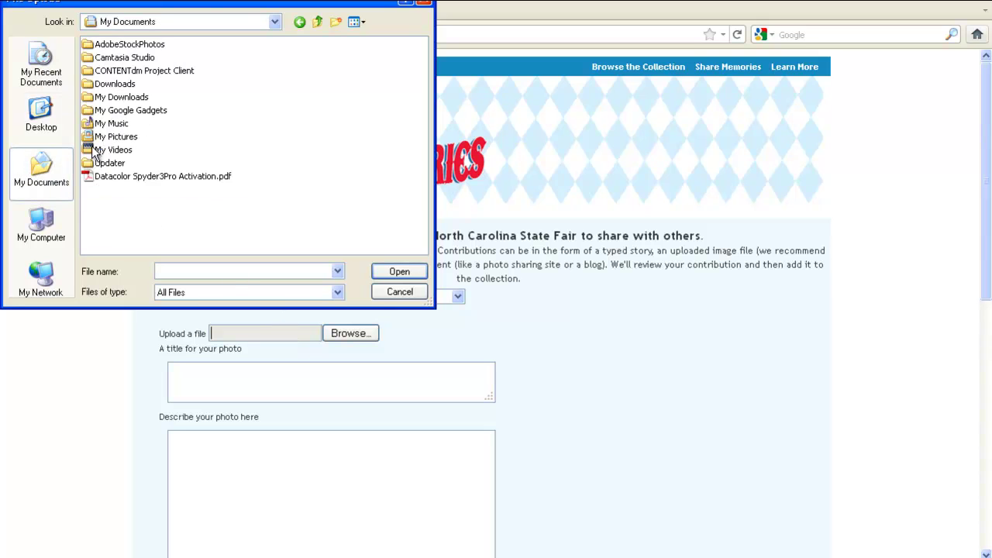
double_click(120, 137)
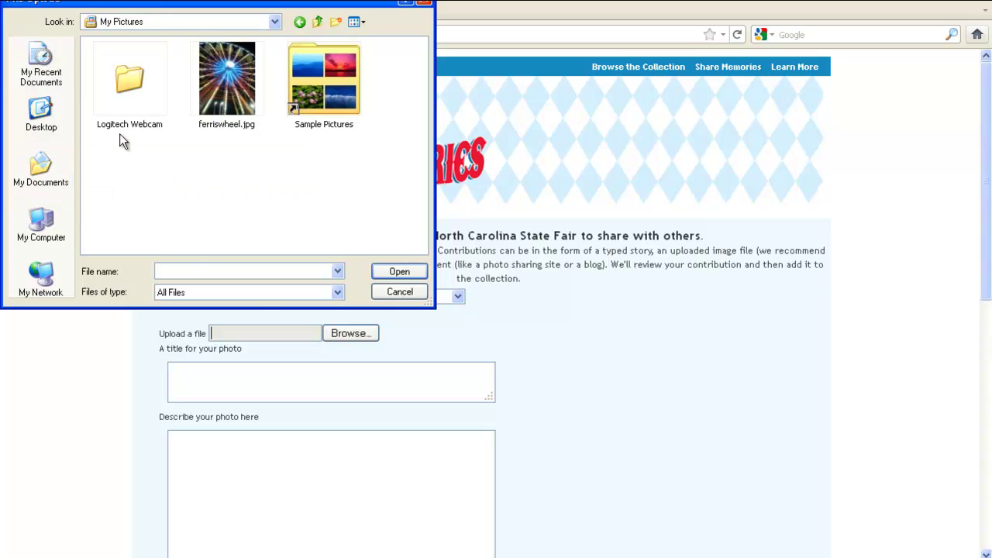
left_click(212, 95)
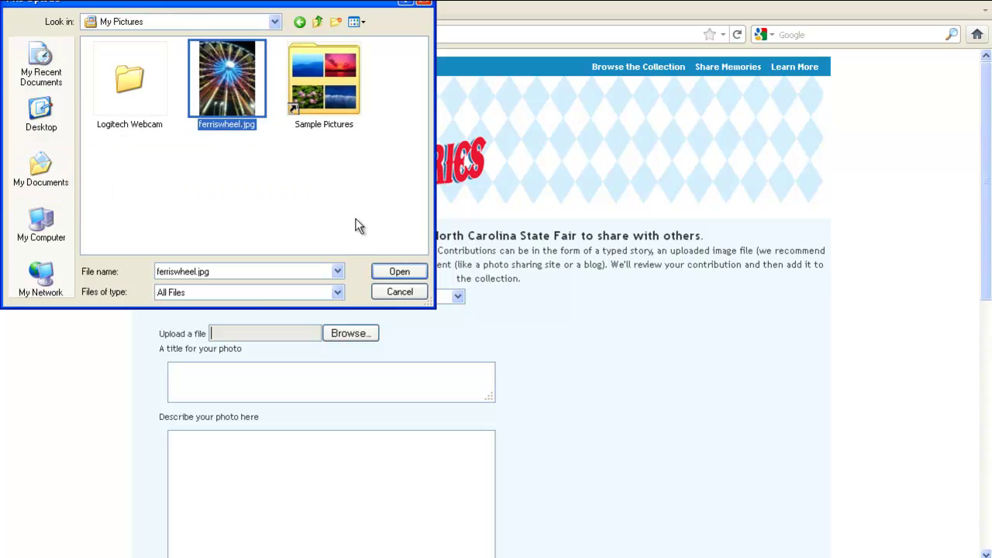
left_click(380, 274)
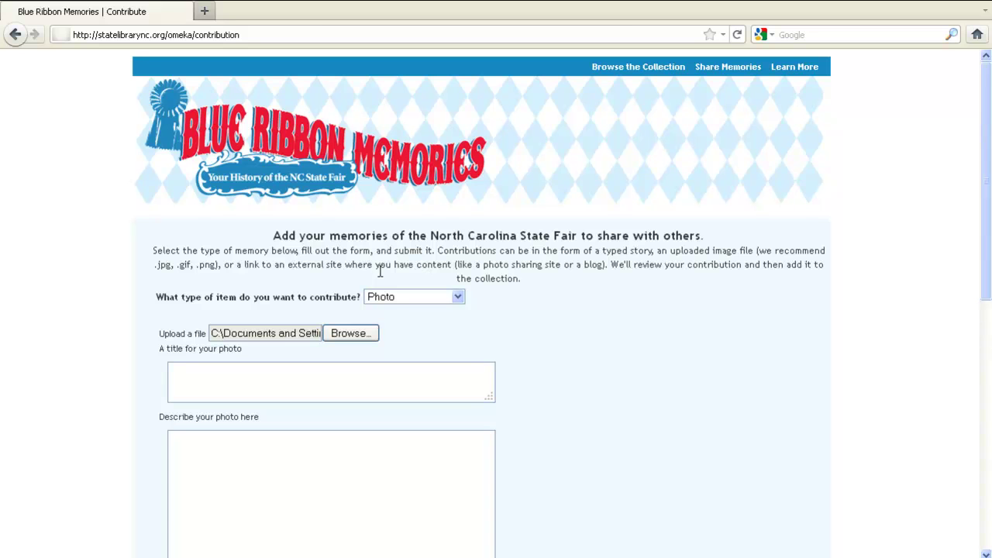
Title the photo 'Ferris wheel' with the description 'I was too afraid to ride!'
left_click(356, 382)
type("Ferris wheel")
left_click(351, 478)
type("I was too")
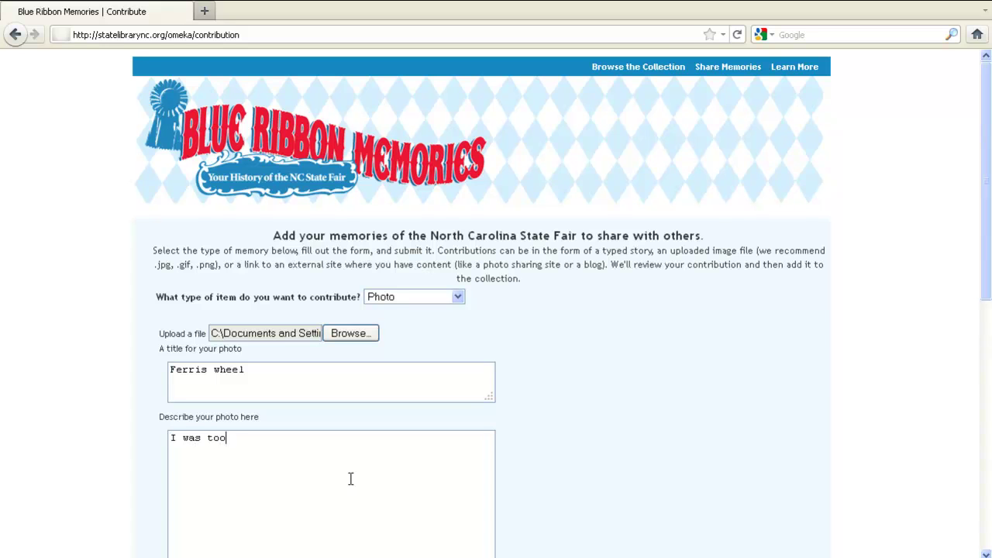
type(" afraid to ride!")
Enter photo date 2010-10-19, the contributor's name and e-mail, and 'yes' to showing the name
scroll(350, 480, "down", 10)
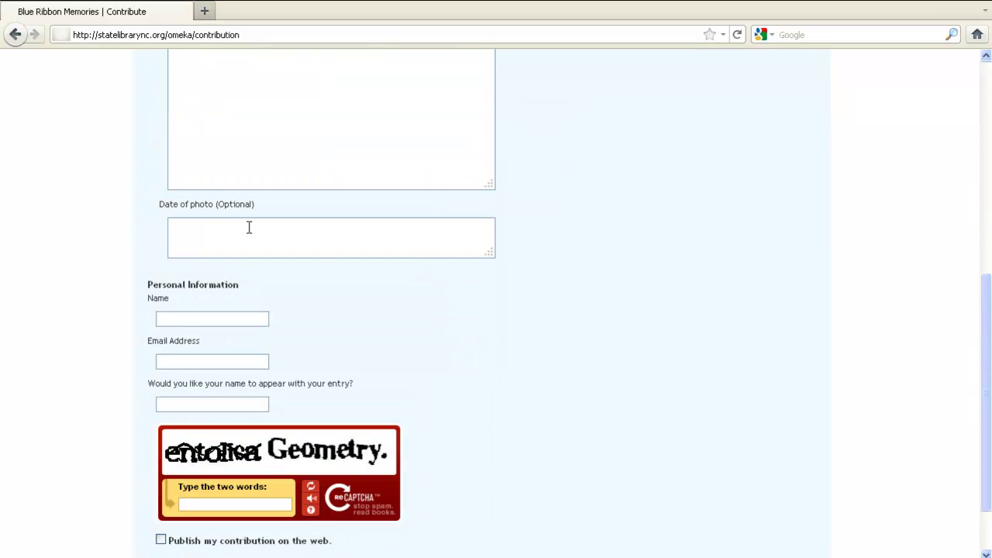
left_click(249, 227)
type("2010-10-")
type("19")
type("Lisa")
key("Tab")
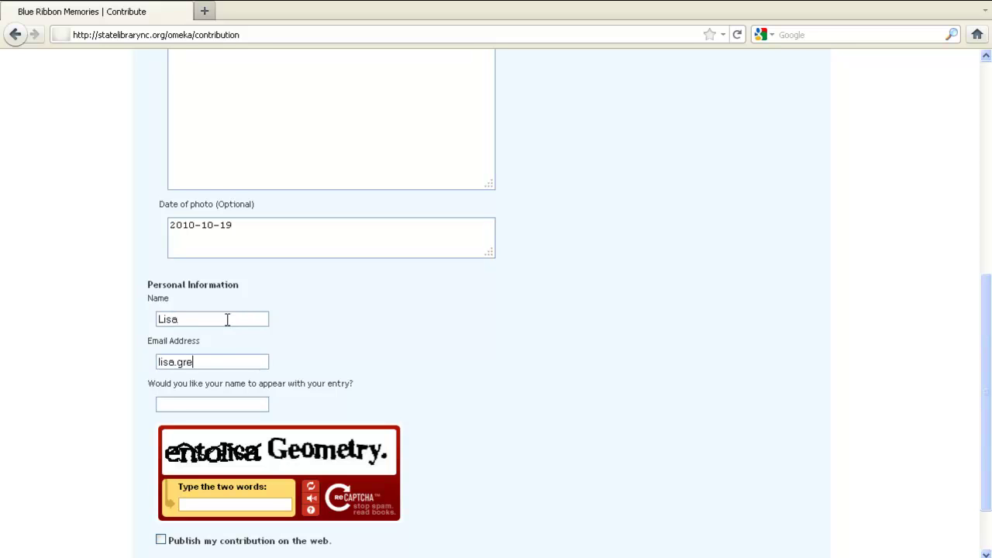
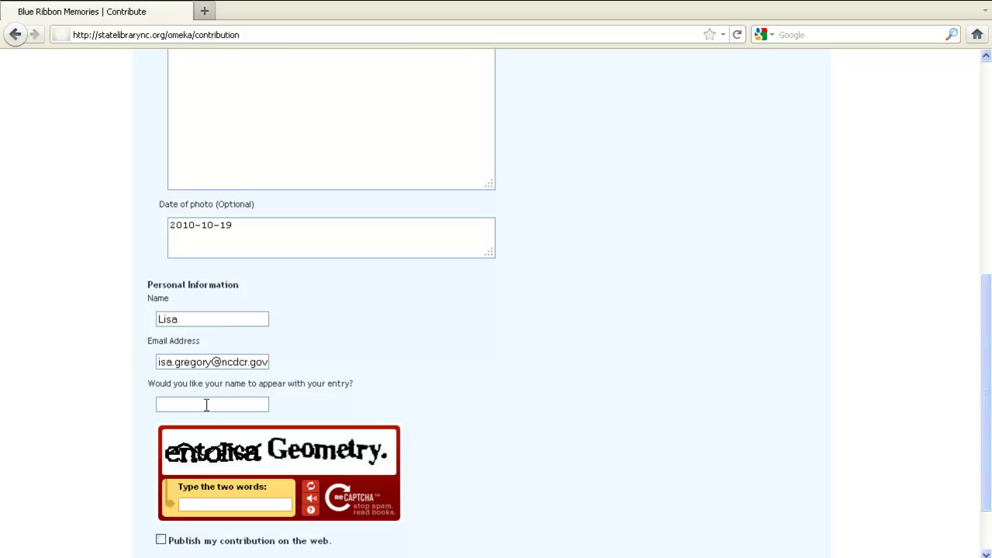
type("yes")
Type the two captcha words, accept the Terms and Conditions, and submit the photo contribution
scroll(206, 405, "down", 2)
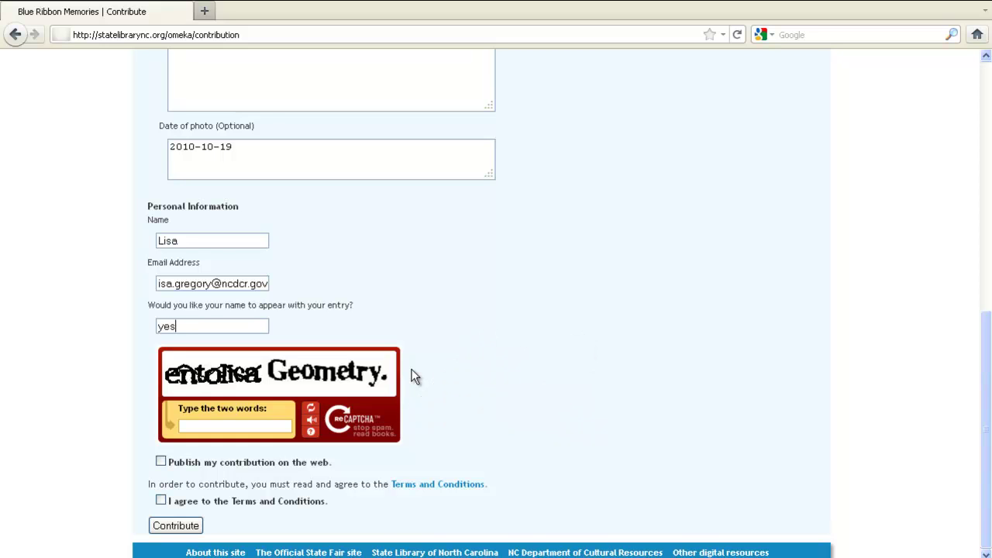
left_click(245, 426)
type("entolisa Geometry.")
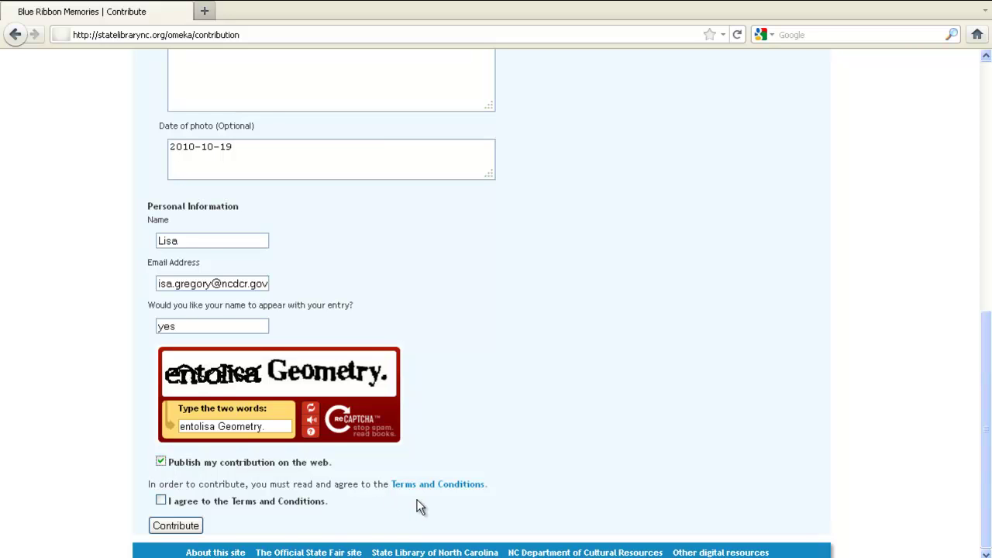
left_click(161, 501)
left_click(175, 526)
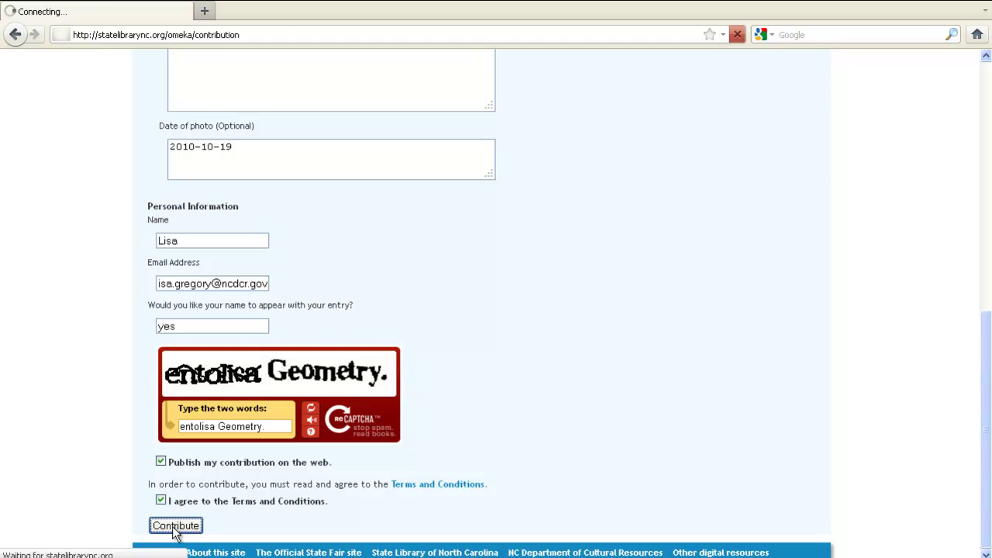